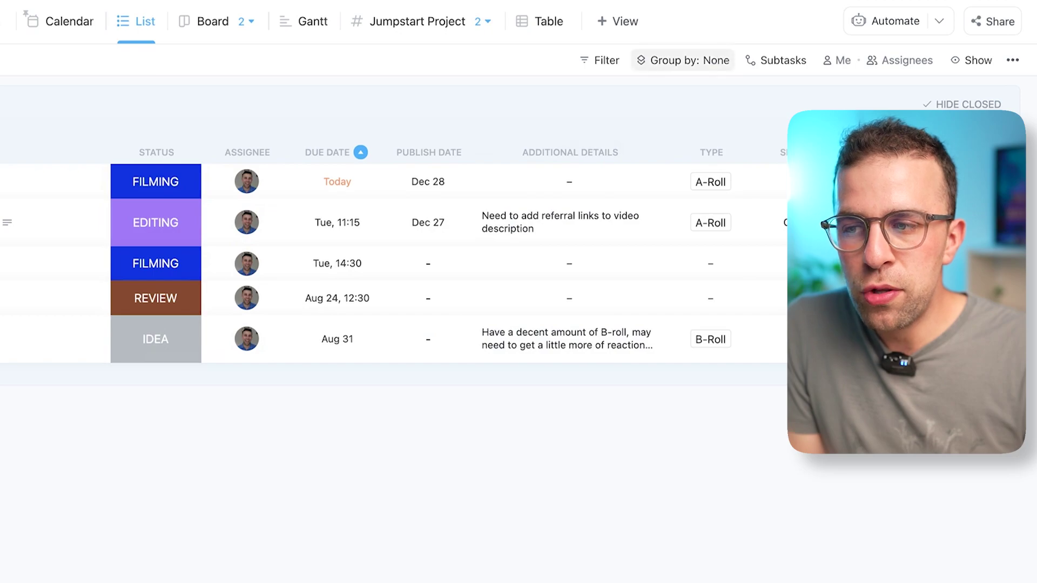
# Group the task list by status and move the Exploring Home: Short task from Filming to the Editing group.
pyautogui.click(674, 64)
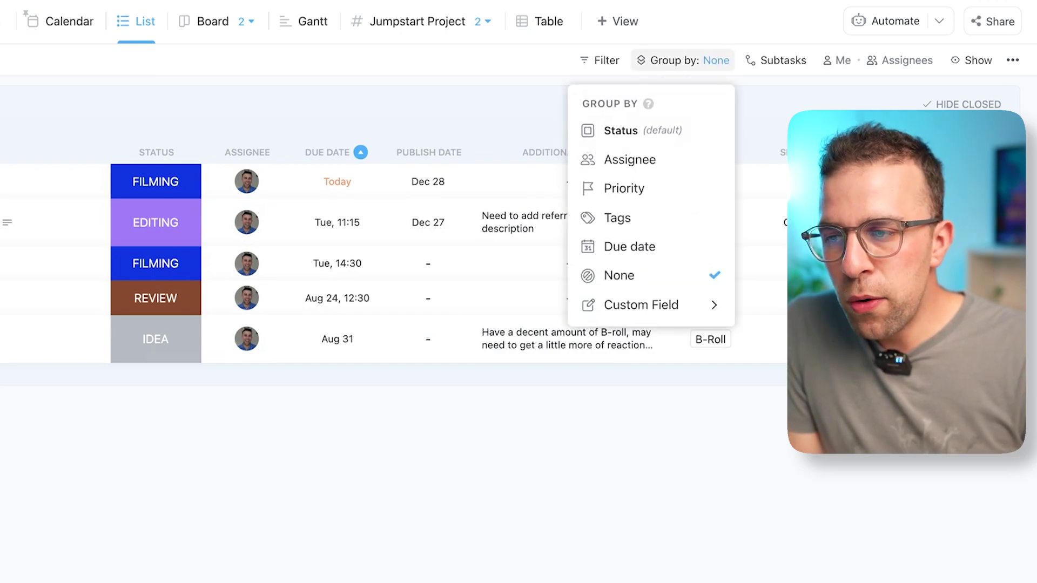
pyautogui.click(691, 133)
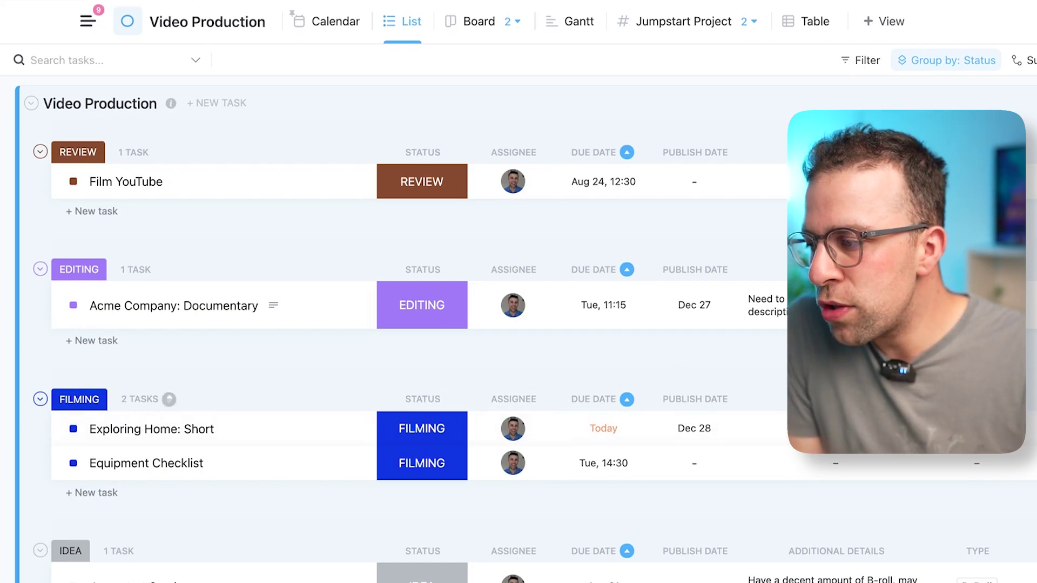
pyautogui.moveTo(45, 429); pyautogui.dragTo(32, 299)
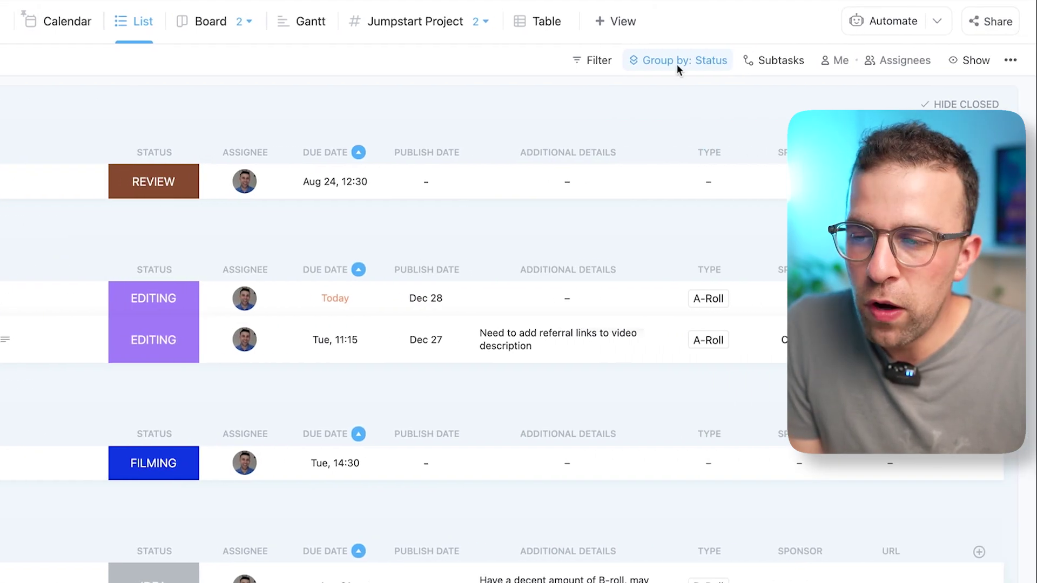
# Save the list view grouped by priority, with the Acme Company: Documentary task's priority set to High.
pyautogui.click(945, 63)
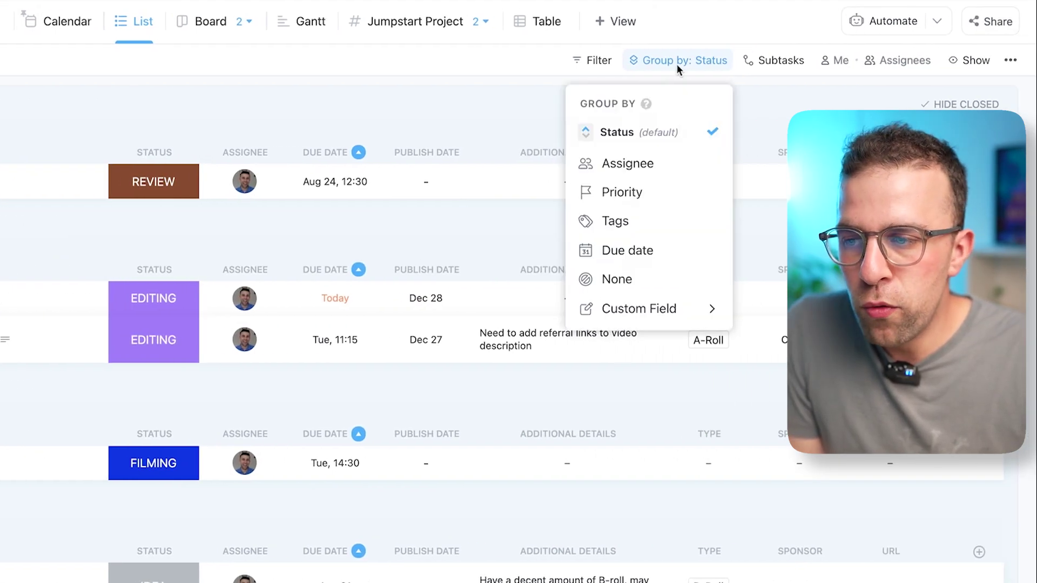
pyautogui.click(681, 189)
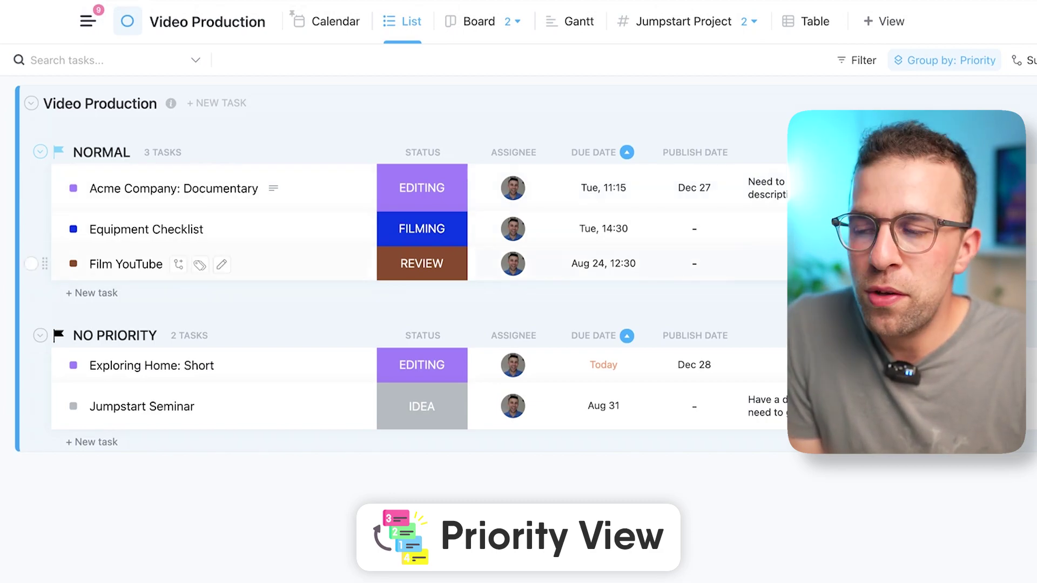
pyautogui.click(172, 189)
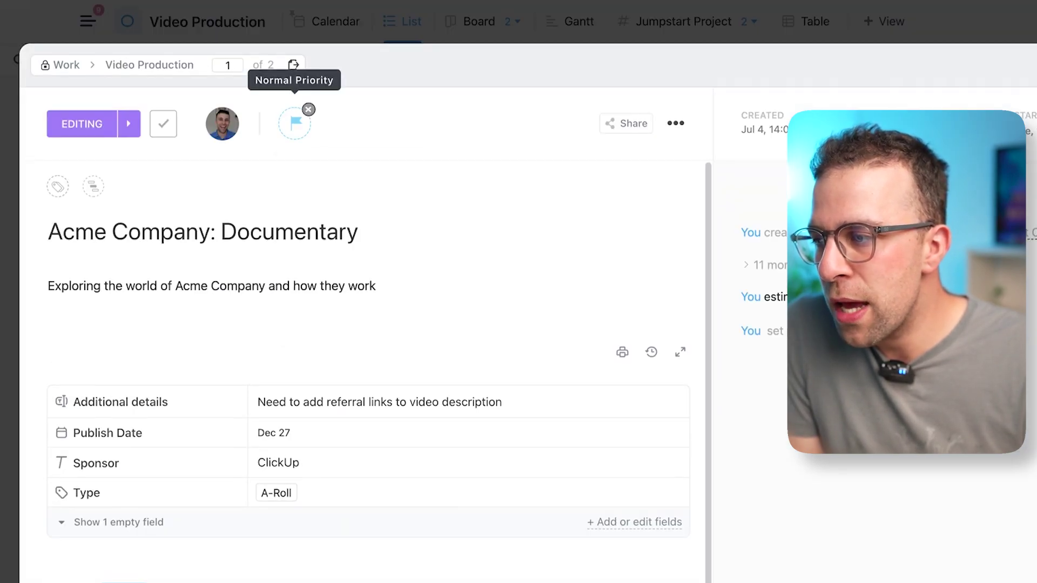
pyautogui.click(294, 124)
pyautogui.click(314, 207)
pyautogui.press('Escape')
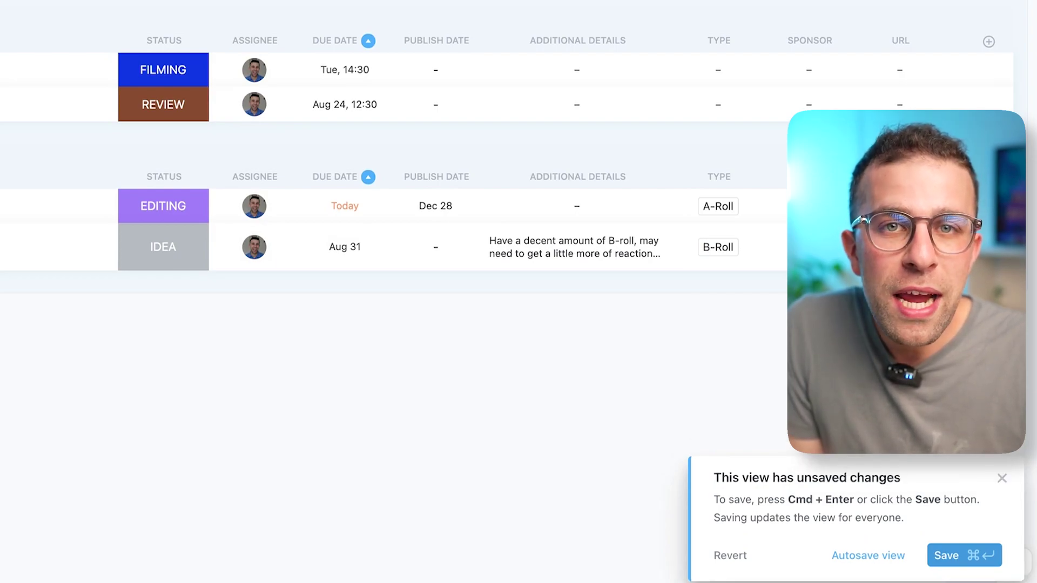
pyautogui.press('super+Return')
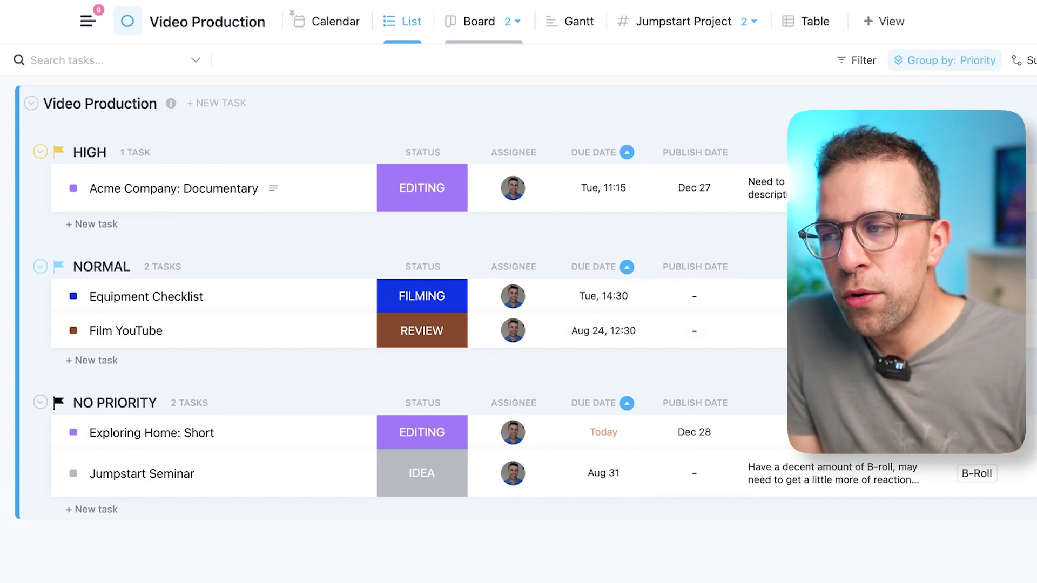
# Open the Board view and try to move the Equipment Checklist card from Filming to Editing.
pyautogui.click(478, 22)
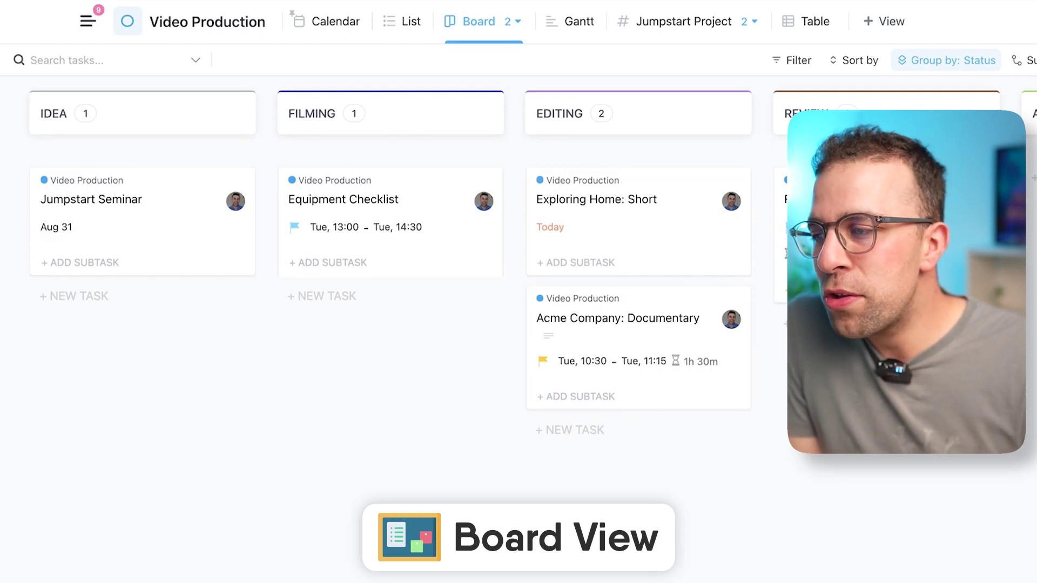
pyautogui.moveTo(391, 216); pyautogui.dragTo(612, 212)
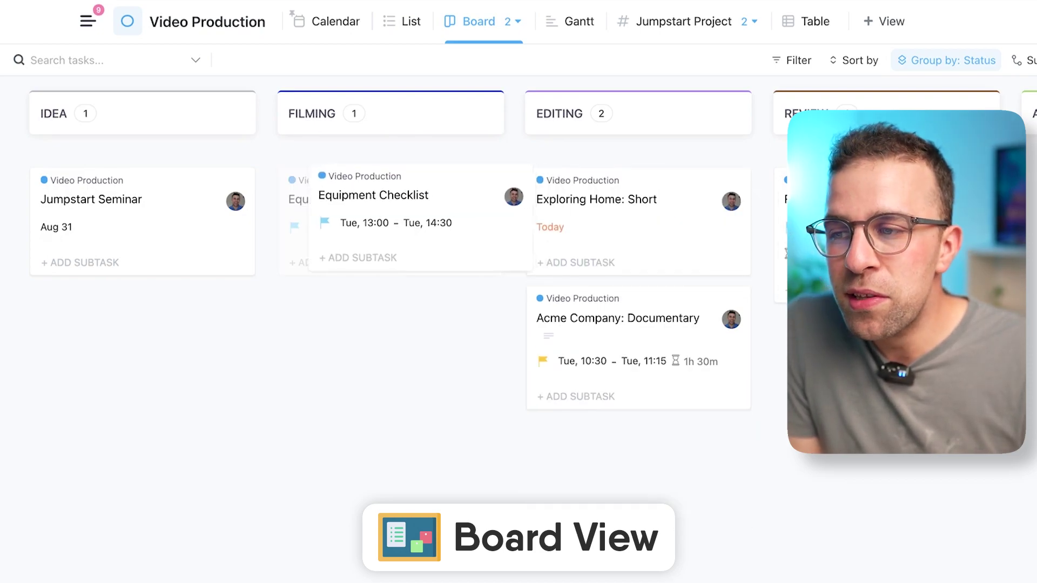
# Group the board by assignee and return it to grouping by status.
pyautogui.click(828, 60)
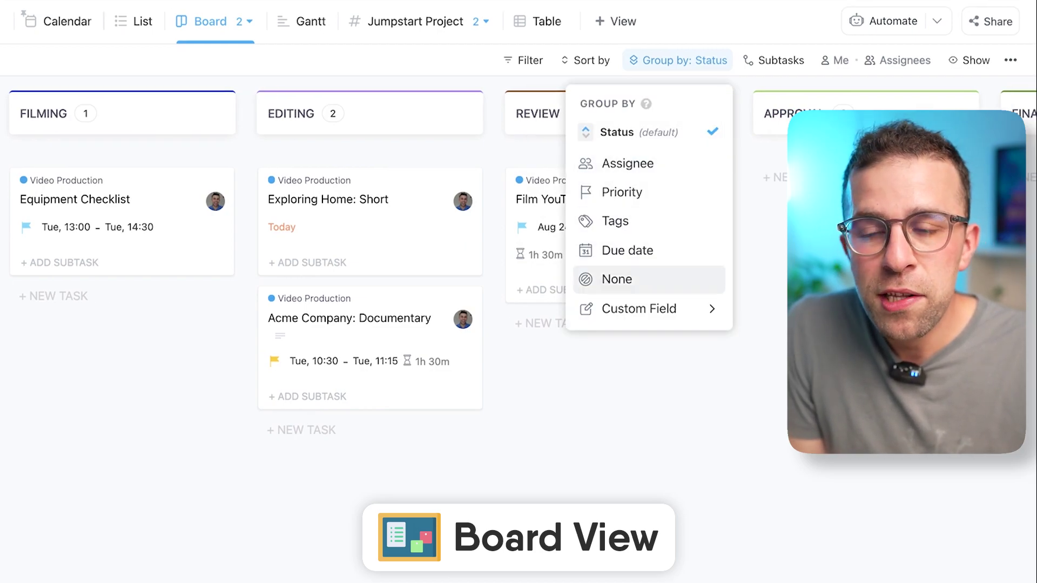
pyautogui.moveTo(648, 309)
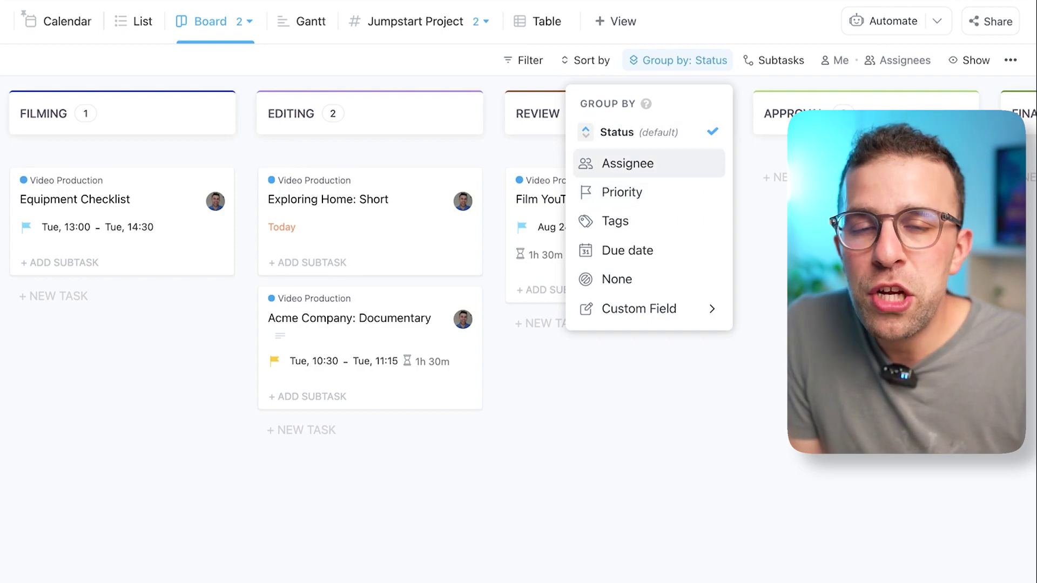
pyautogui.click(627, 164)
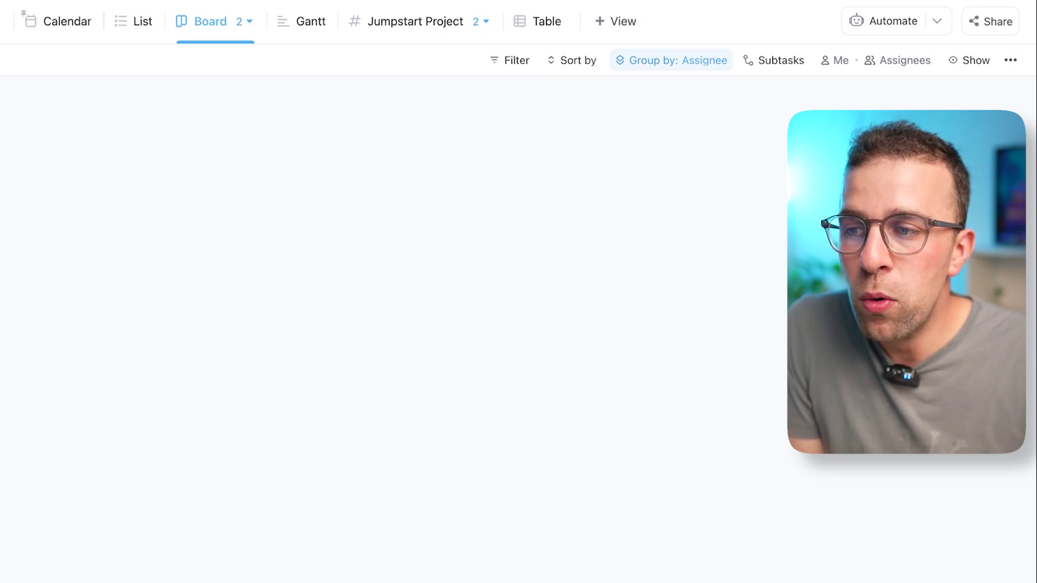
pyautogui.click(699, 60)
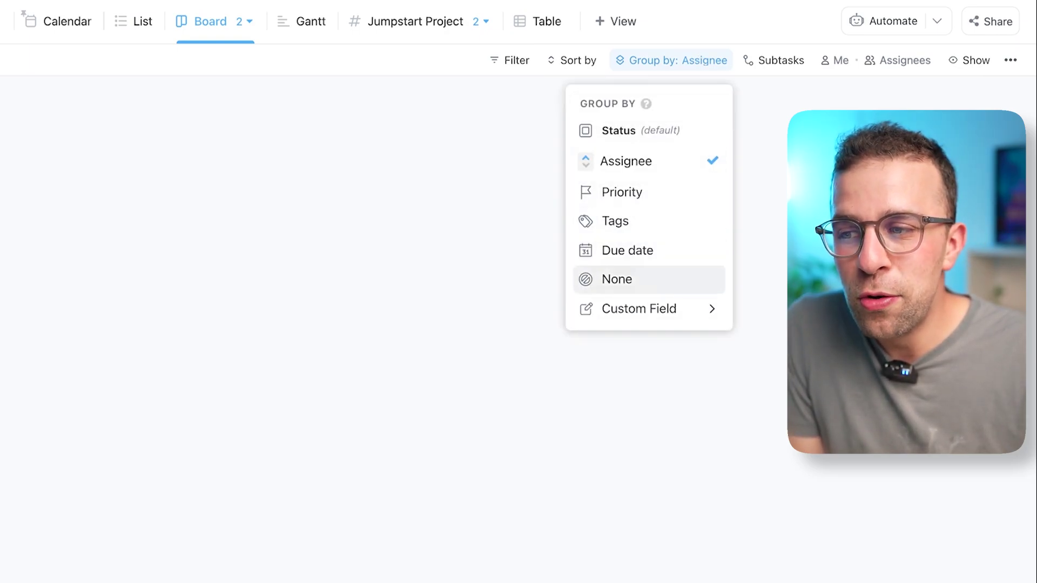
pyautogui.click(618, 130)
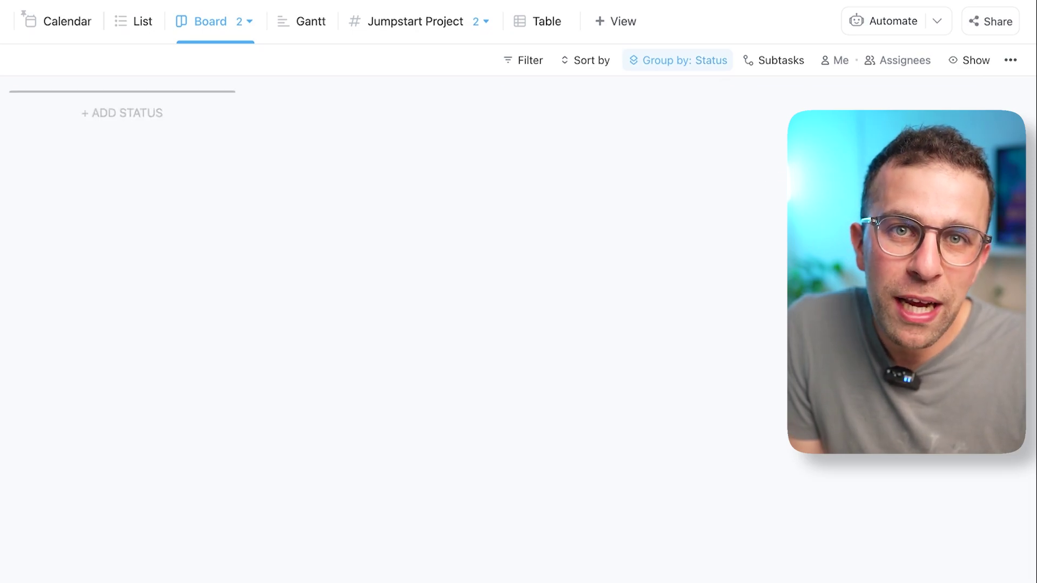
# Look through the board's subtask display options and its view settings.
pyautogui.click(774, 60)
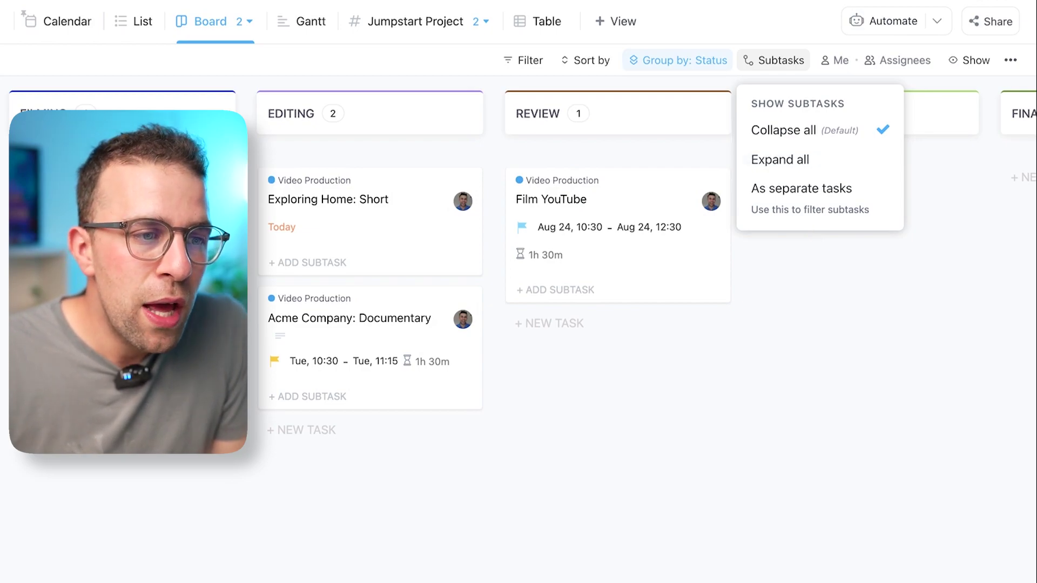
pyautogui.click(808, 261)
pyautogui.click(1011, 60)
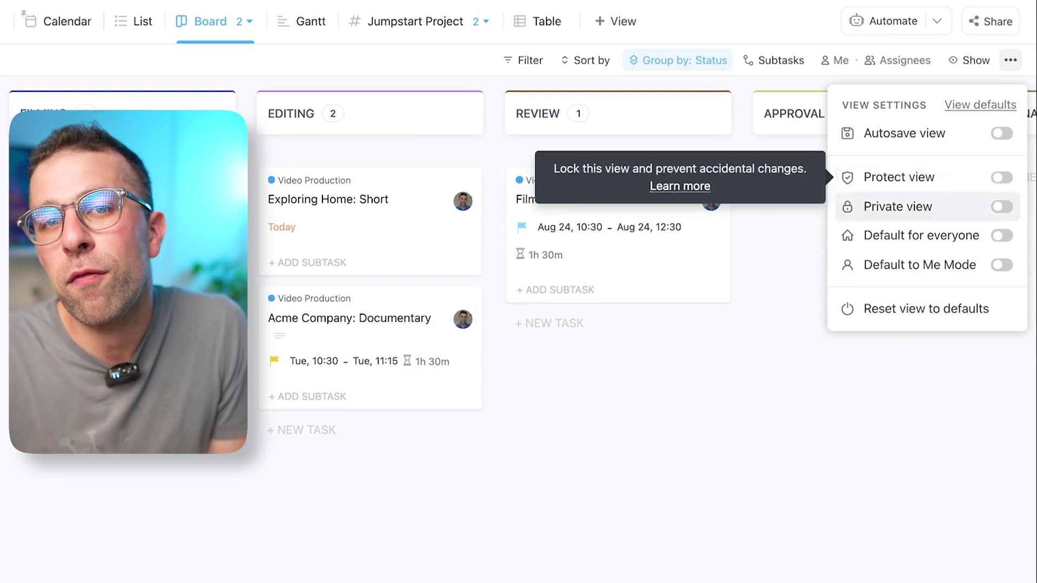
pyautogui.click(523, 60)
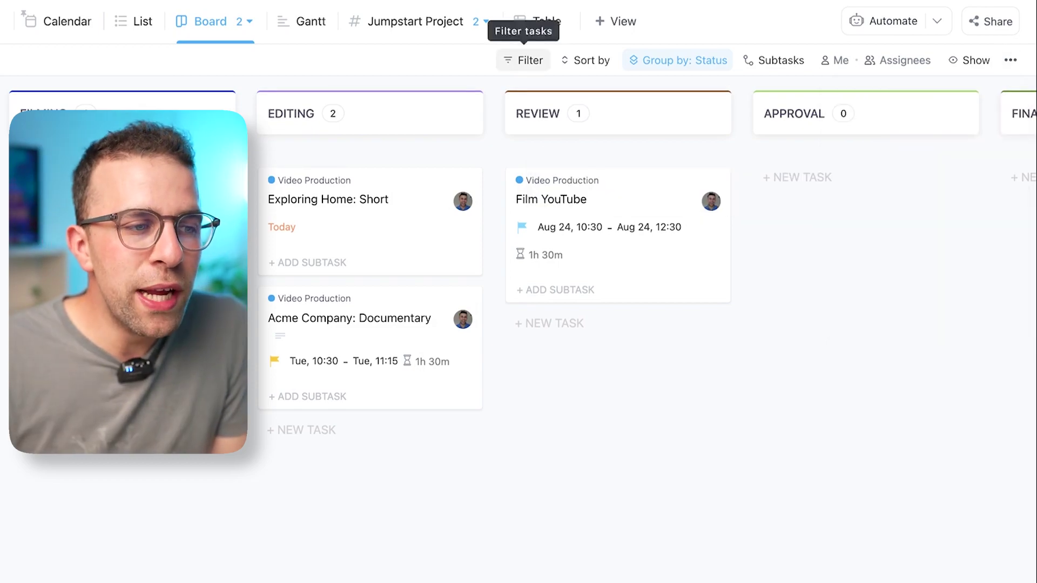
# Filter the board to show only tasks whose priority is High.
pyautogui.click(523, 60)
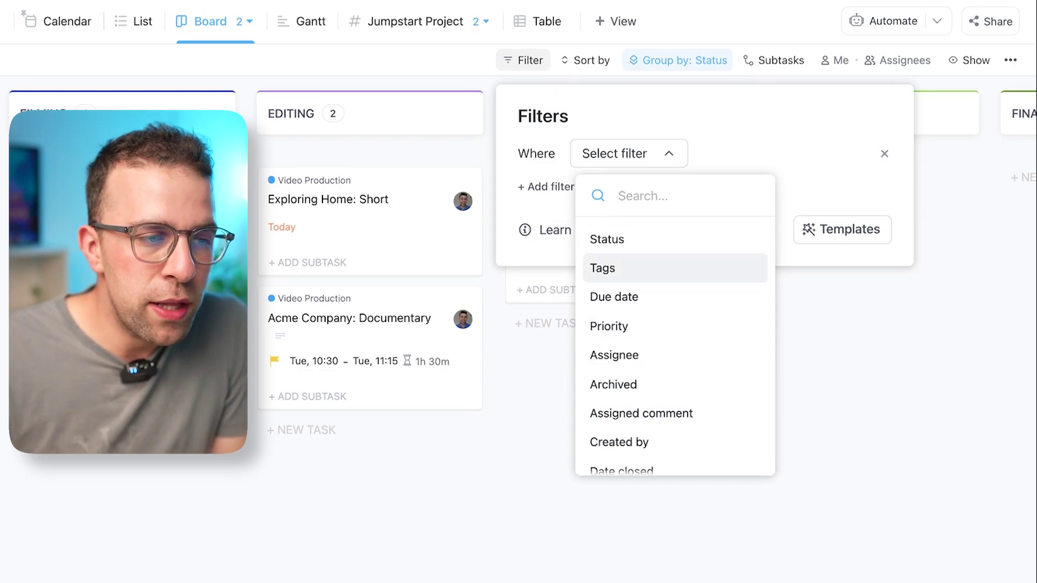
pyautogui.press('Return')
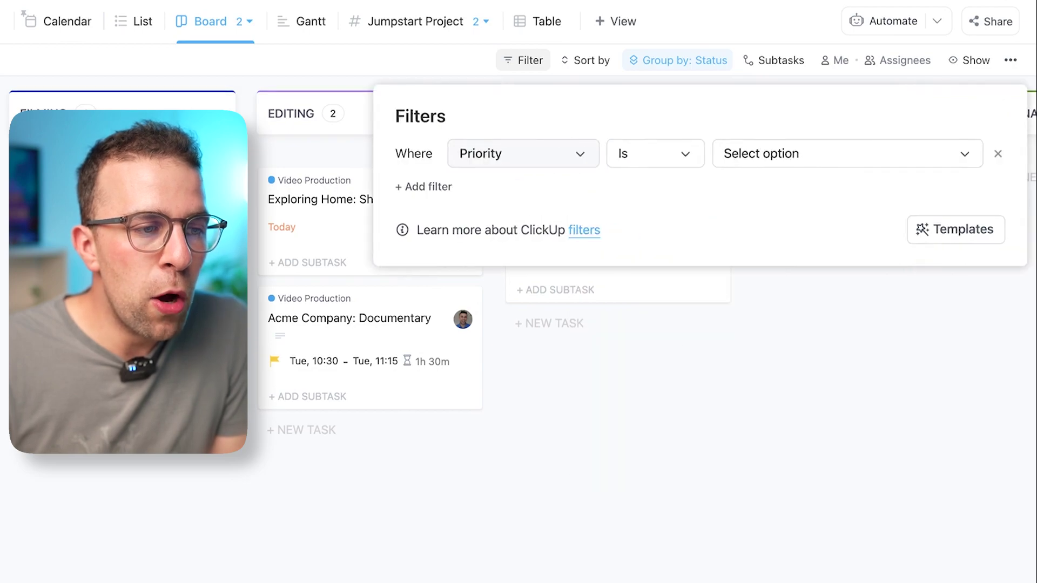
pyautogui.click(763, 157)
pyautogui.click(768, 236)
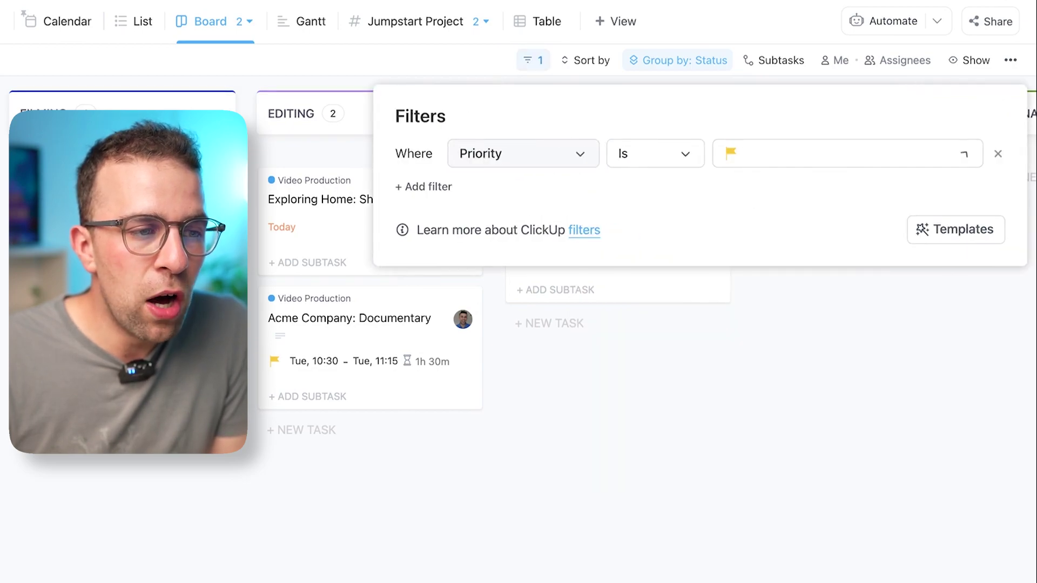
pyautogui.press('Escape')
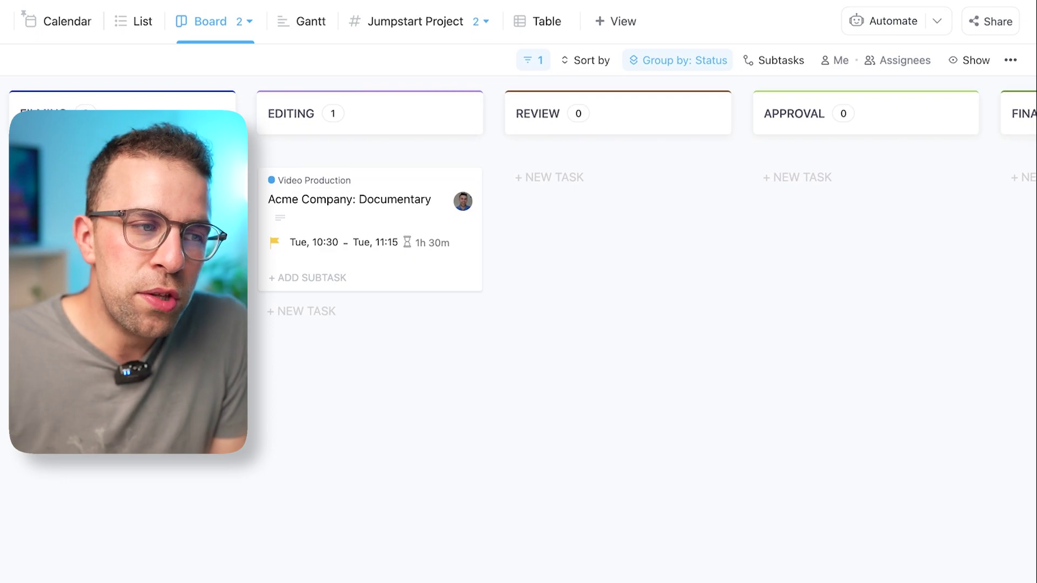
# Remove the priority filter from the board.
pyautogui.click(533, 60)
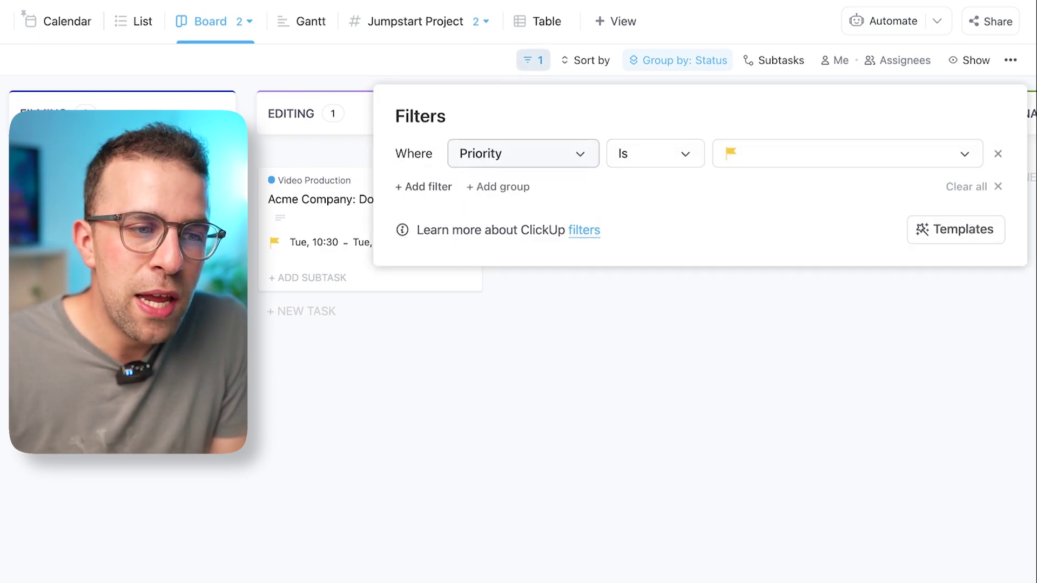
pyautogui.click(998, 154)
pyautogui.click(750, 267)
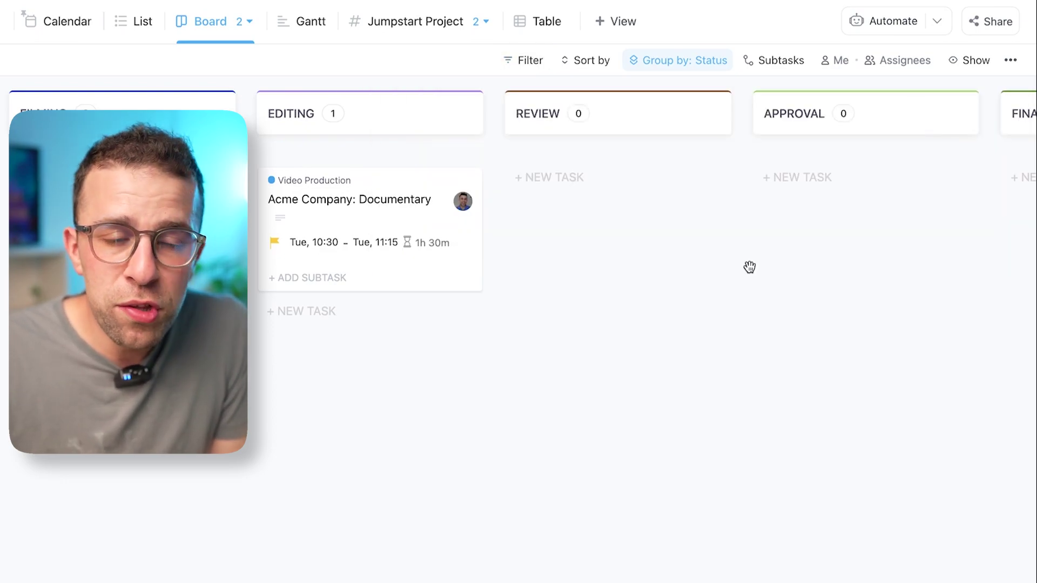
# Open the Gantt view and set its timescale to Zoom to fit.
pyautogui.click(311, 21)
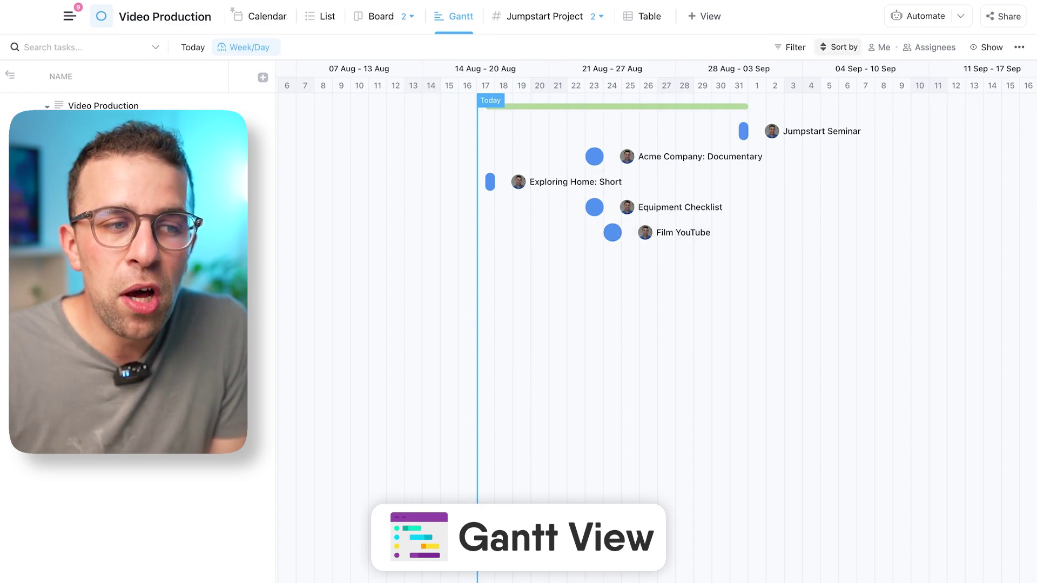
pyautogui.hscroll(1, 655, 324)
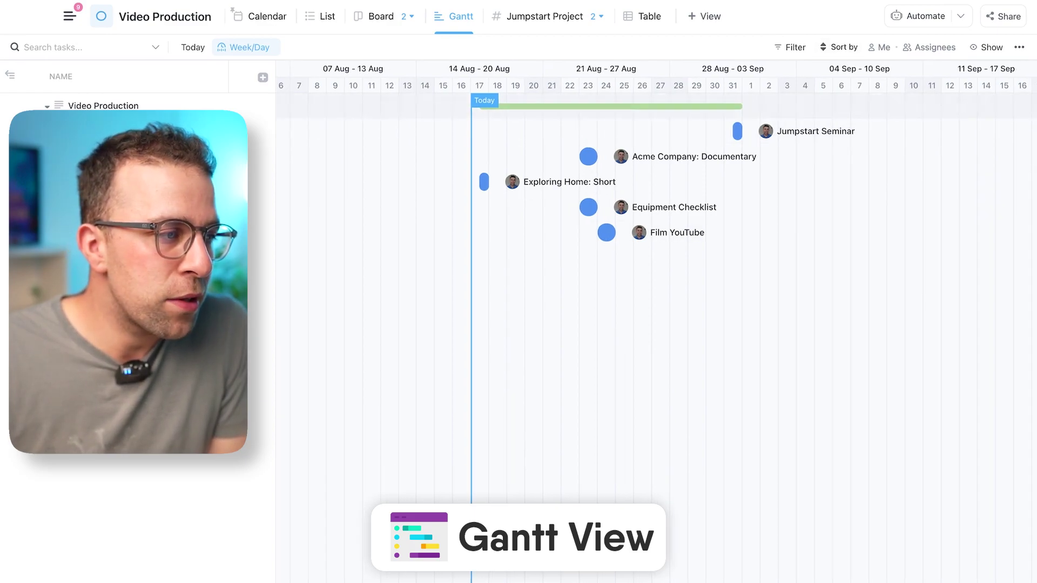
pyautogui.click(246, 47)
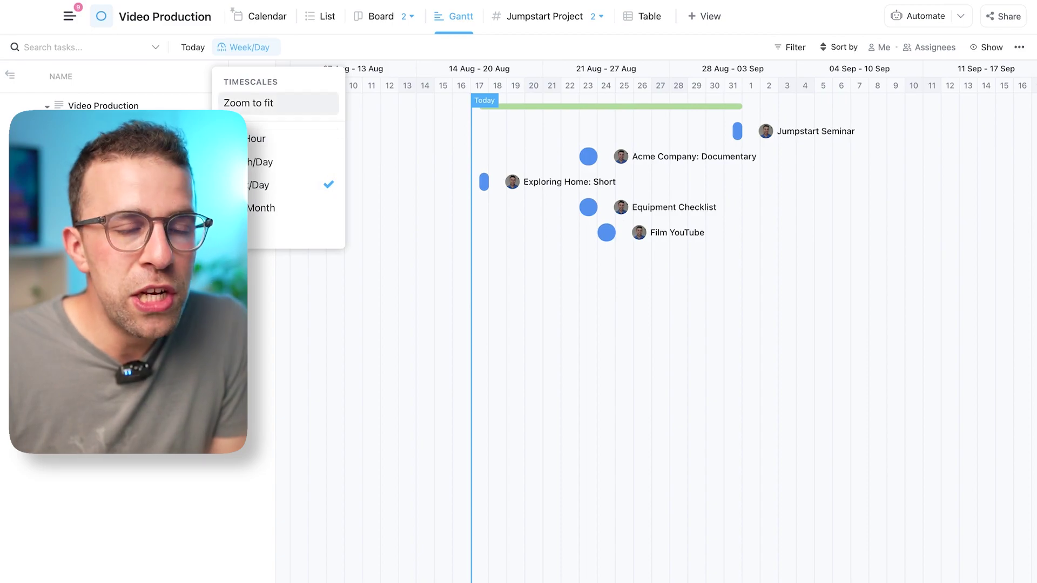
pyautogui.click(248, 102)
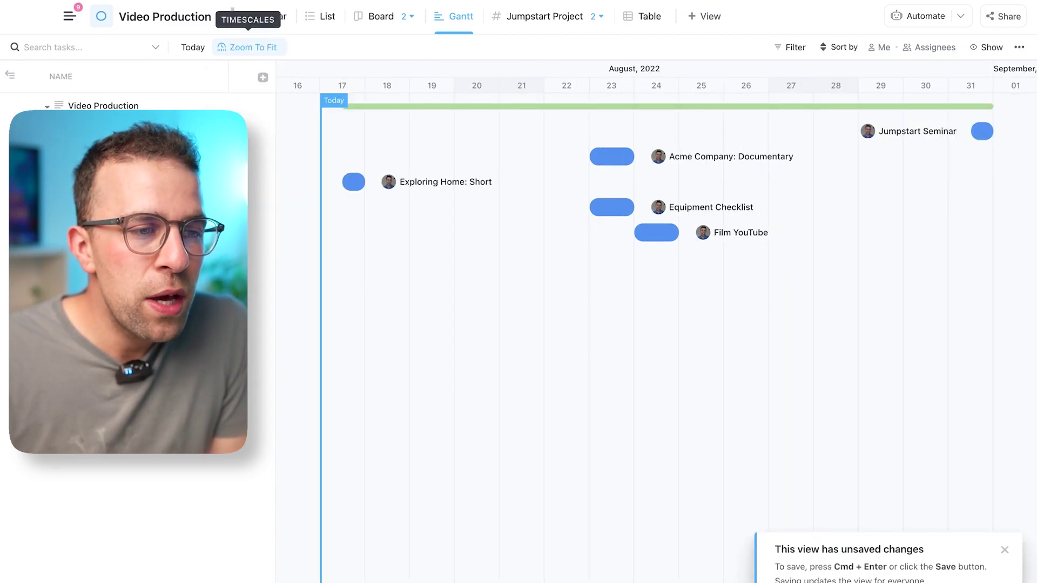
# Extend the Exploring Home: Short task in the Gantt chart so it ends on 21 August.
pyautogui.moveTo(353, 182)
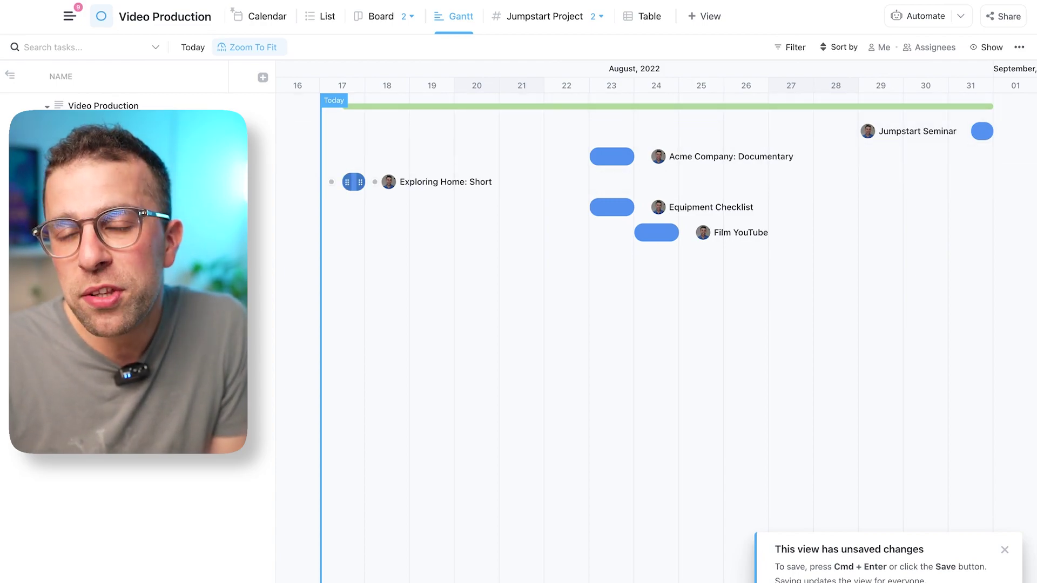
pyautogui.moveTo(360, 182); pyautogui.dragTo(434, 182)
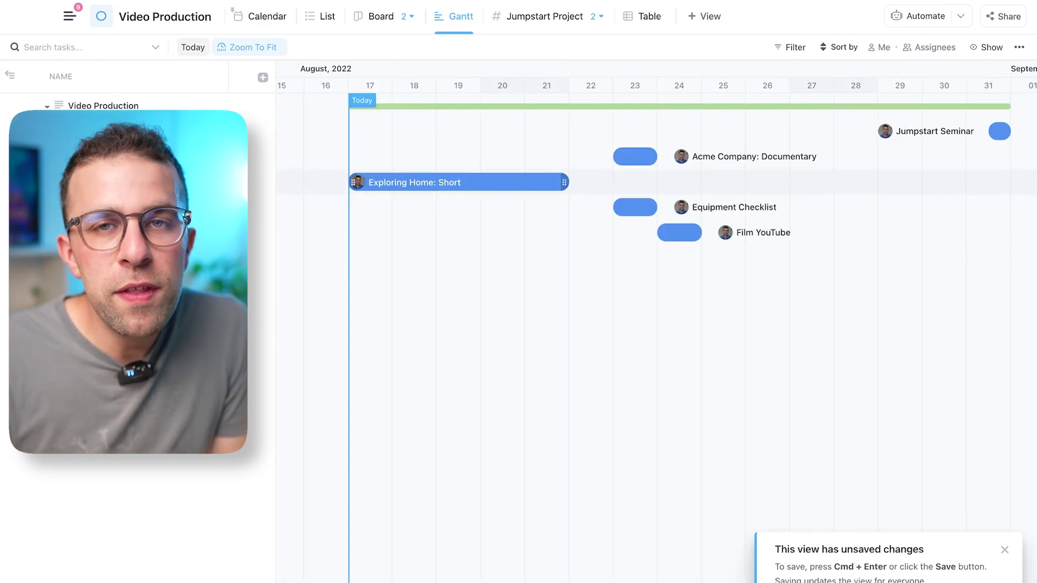
pyautogui.hscroll(6, 648, 233)
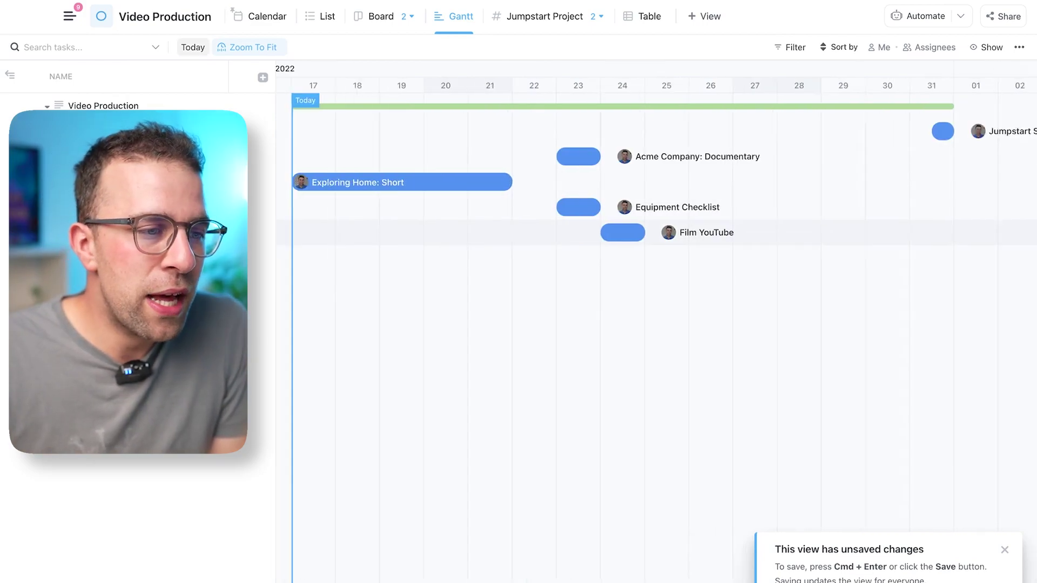
pyautogui.hscroll(-7, 648, 182)
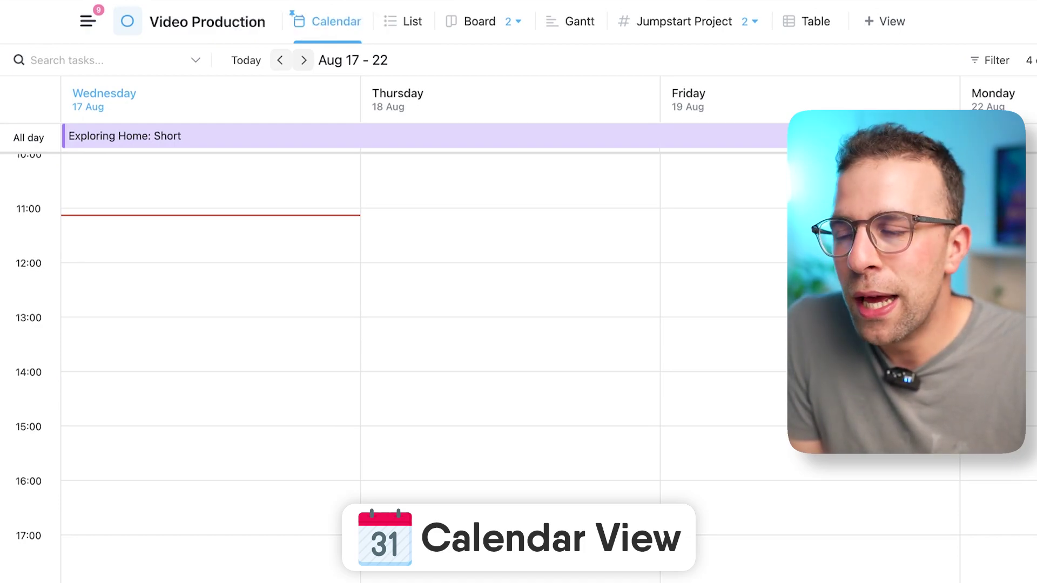
# Show Aug 23 - 26 in the calendar and view the details of the Acme Company: Documentary task.
pyautogui.click(304, 60)
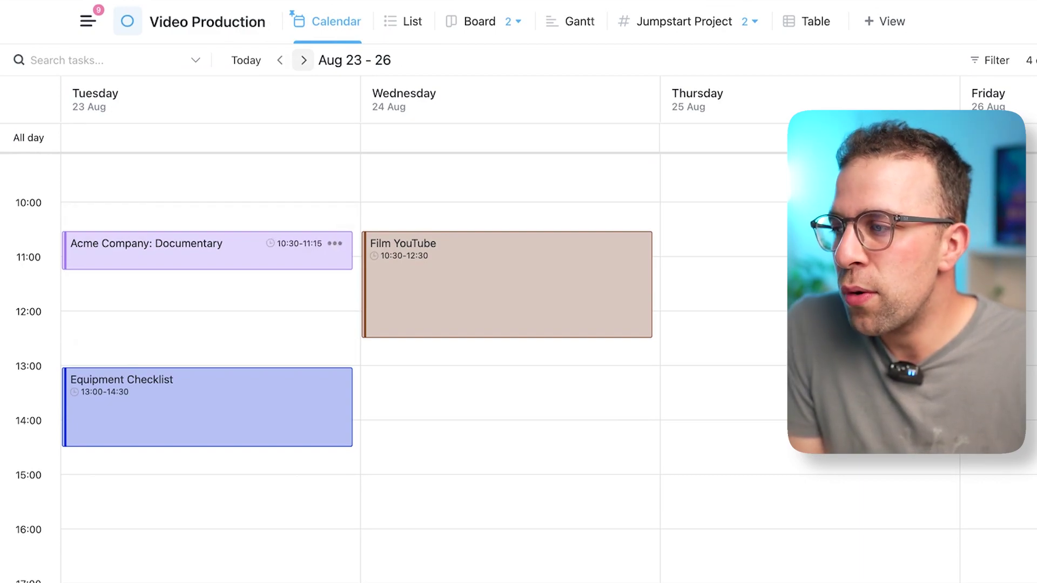
pyautogui.click(207, 251)
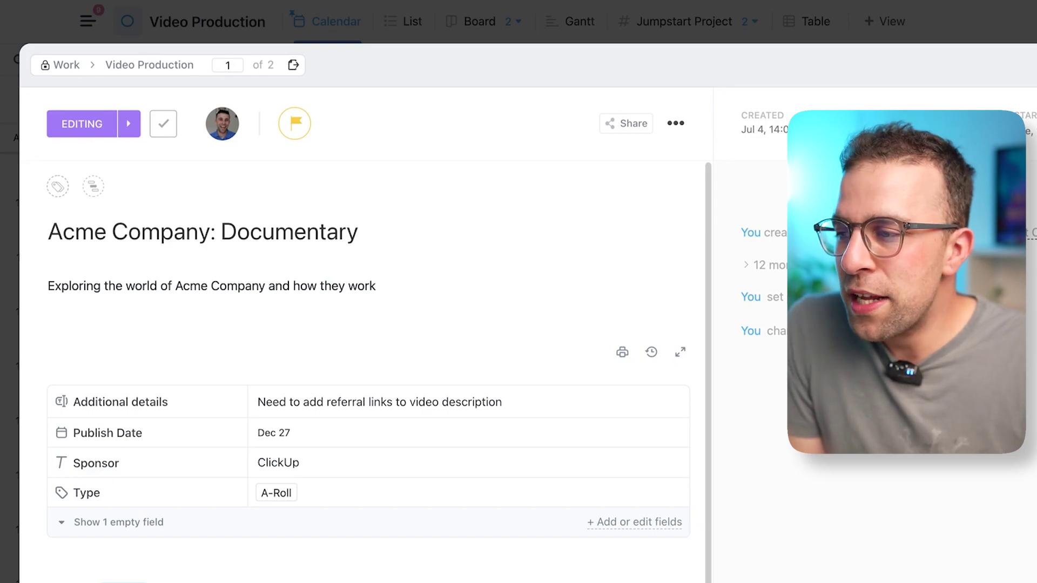
pyautogui.click(808, 21)
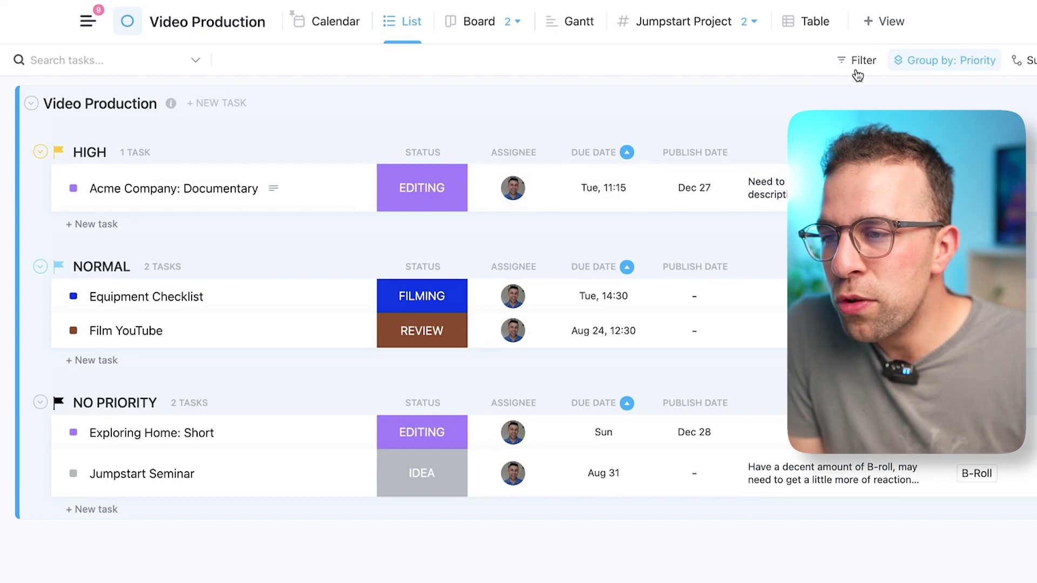
# Group the task list by status and collapse the Idea group.
pyautogui.click(945, 60)
pyautogui.click(886, 130)
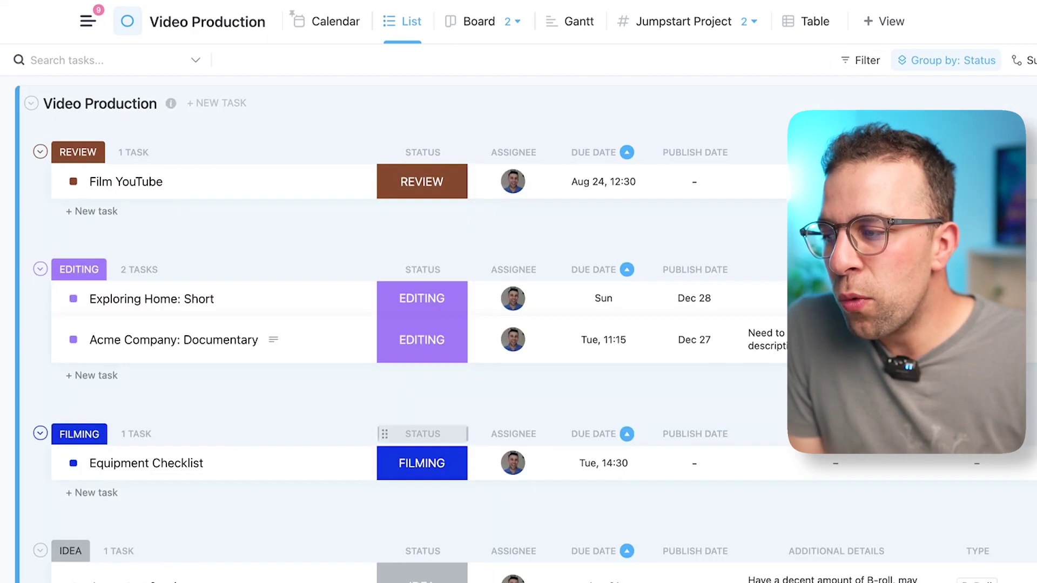
pyautogui.click(40, 551)
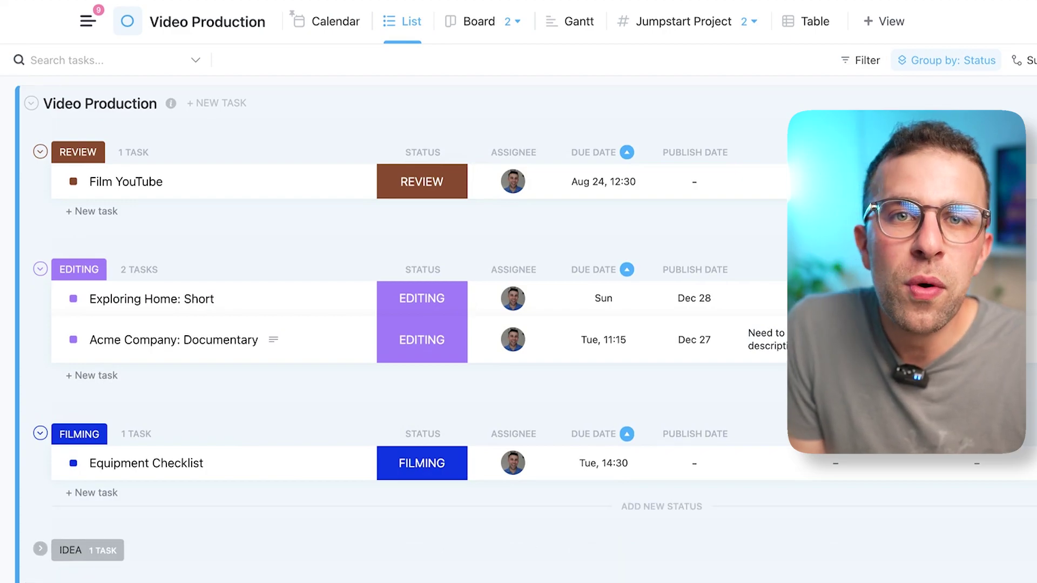